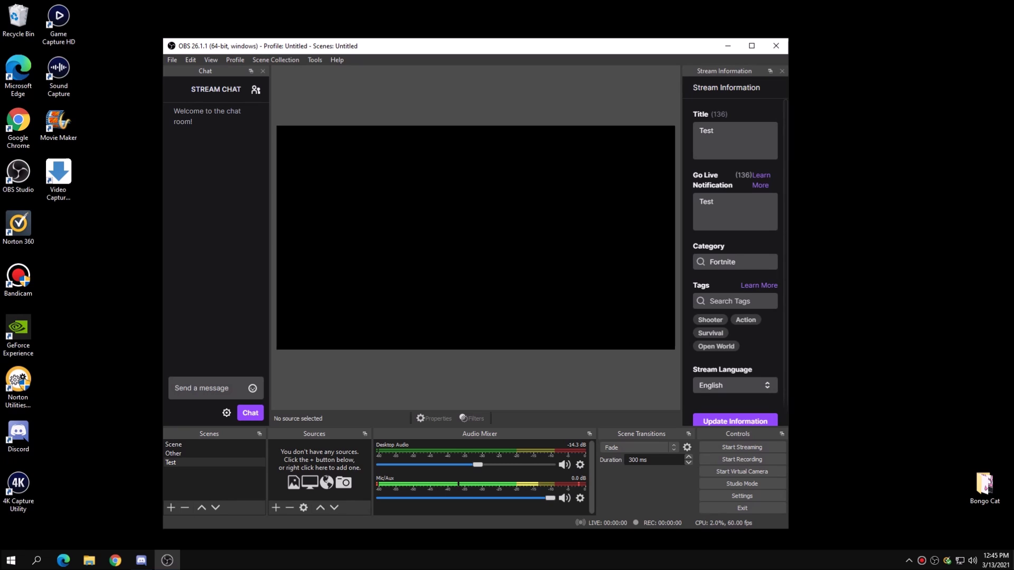
- Open the Bongo Cat folder on the desktop and launch bongo cat.exe
double_click(985, 484)
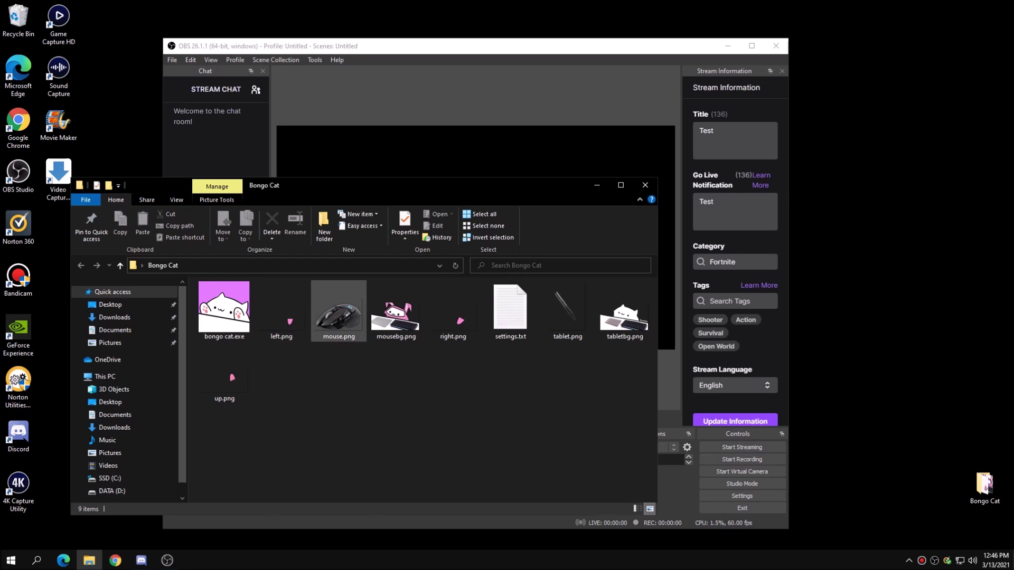
double_click(223, 306)
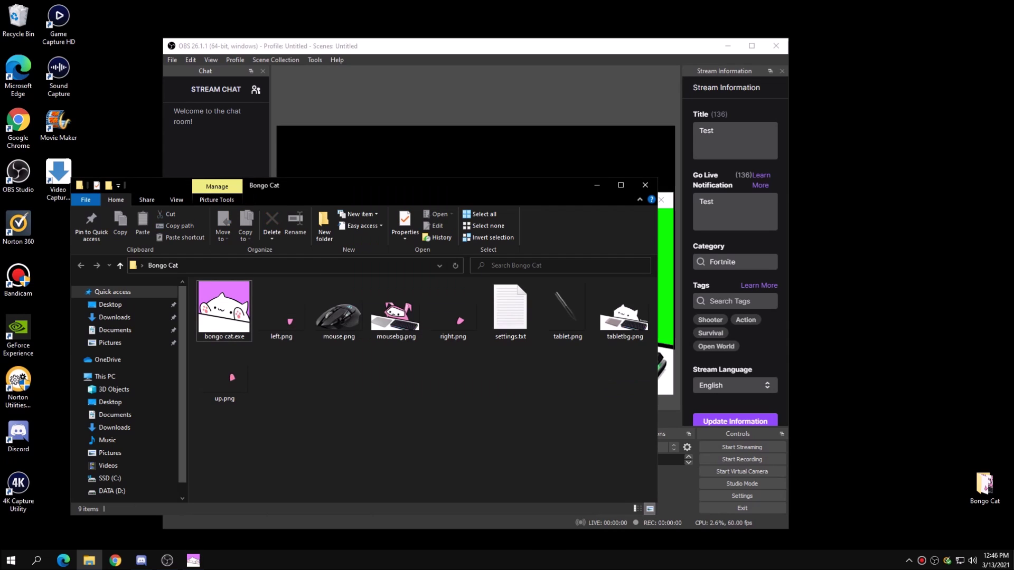
- Open settings.txt from the Bongo Cat folder and bring the cat window in front of it
click(510, 308)
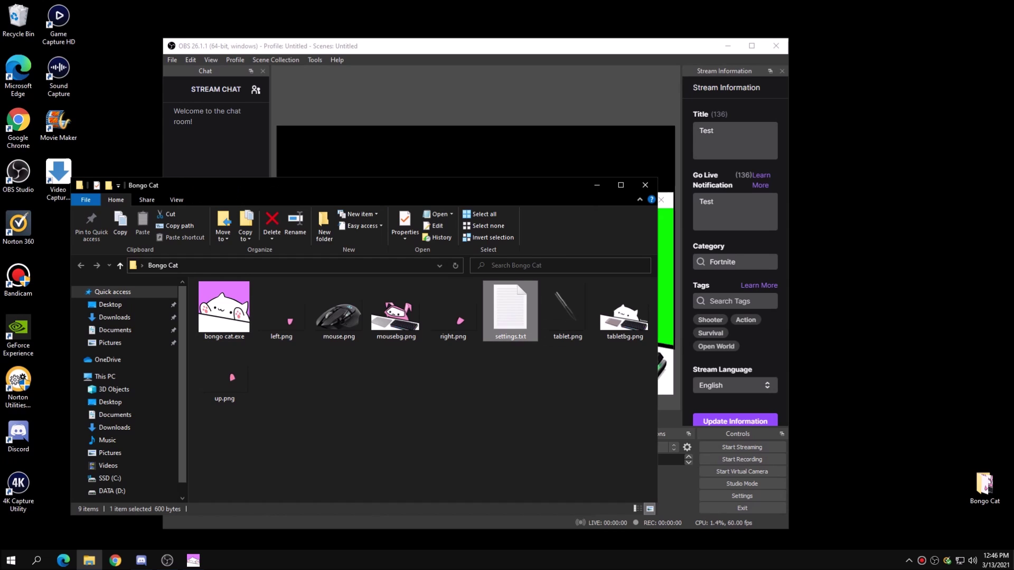
double_click(510, 309)
click(193, 560)
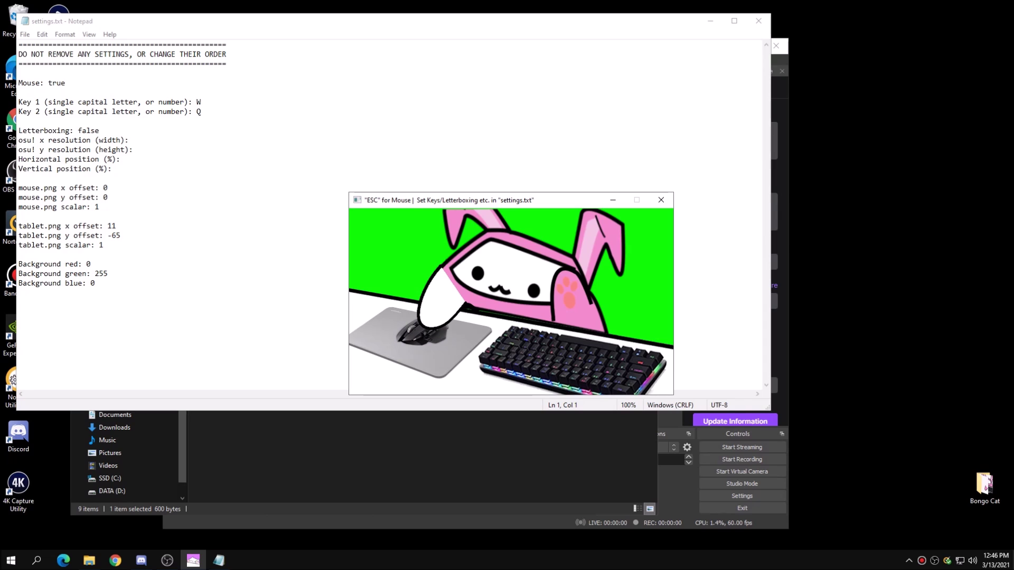
- Test the cat's paw animation in the Bongo Cat window with the two assigned keys, W and Q
key(w)
key(w)
key(w)
key(w)
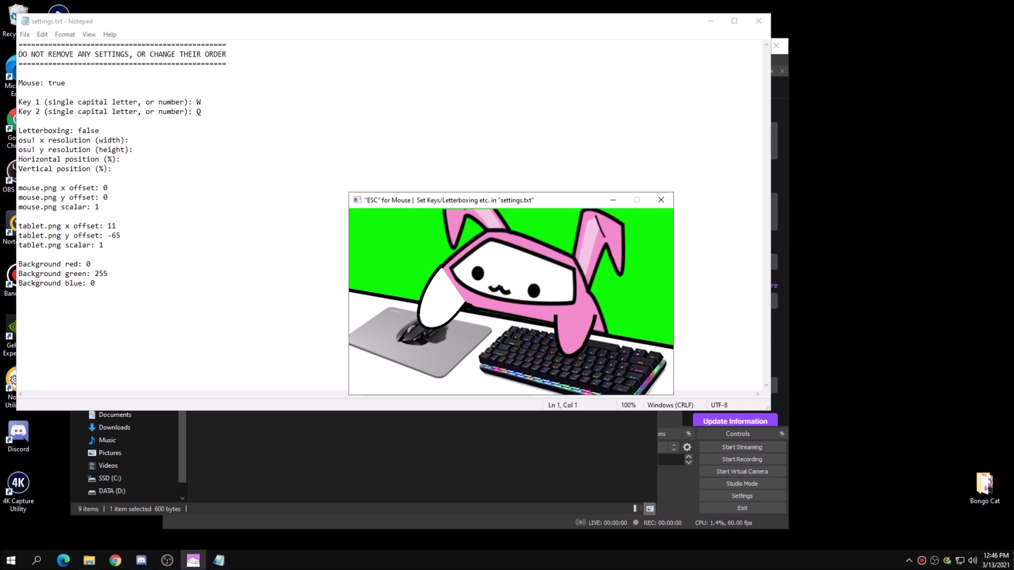
key(w)
key(w)
key(w)
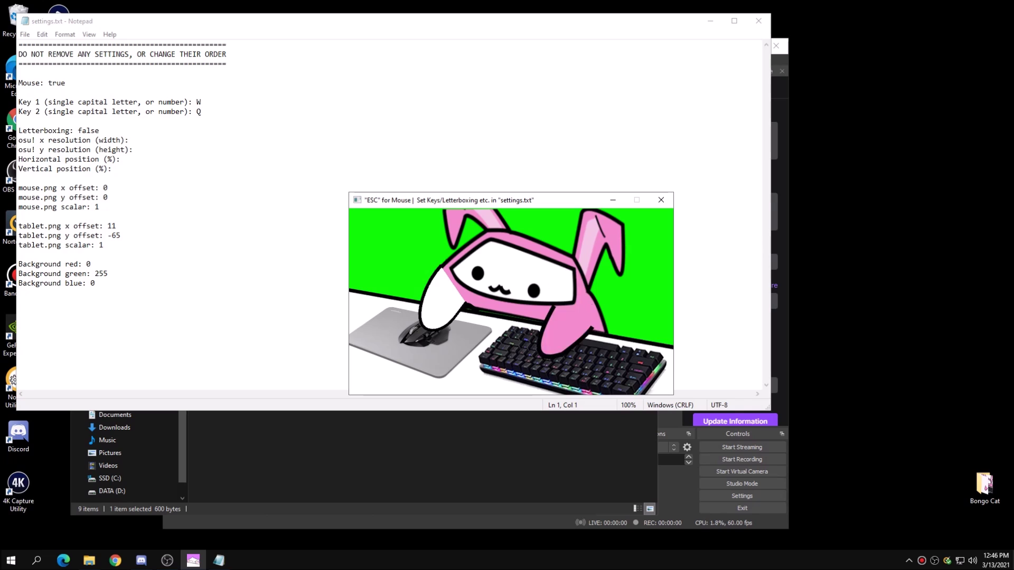
key(w)
key(w)
key(q)
key(w)
key(w)
key(q)
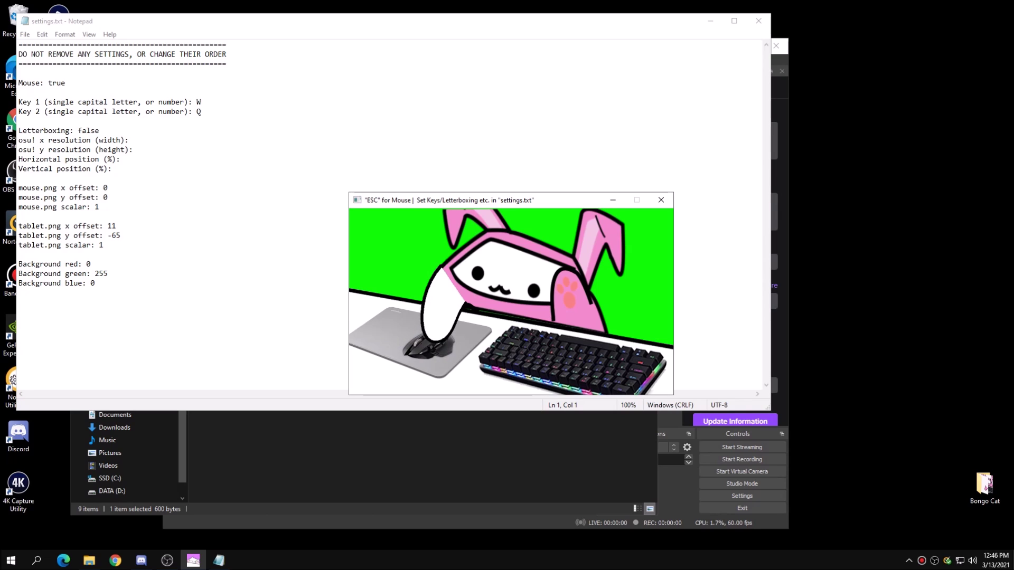
- Change Key 1 to T in settings.txt and save the file
click(201, 102)
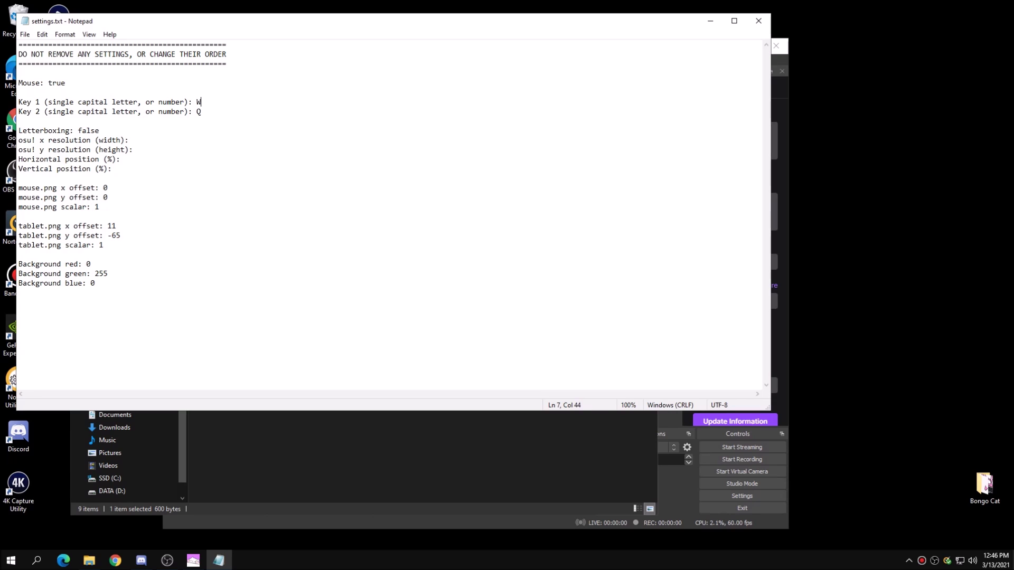
key(BackSpace)
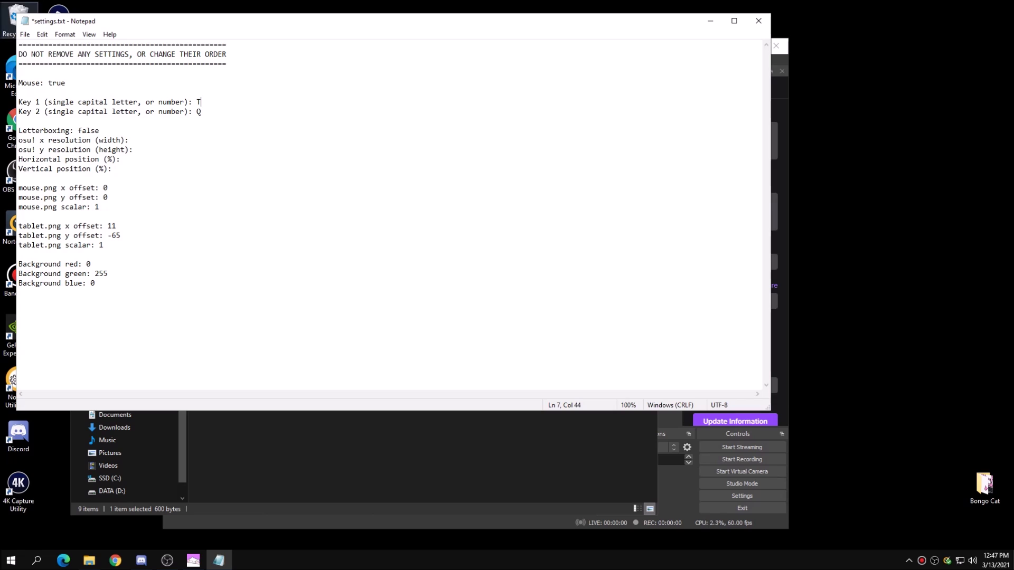
click(25, 34)
mouse_move(42, 34)
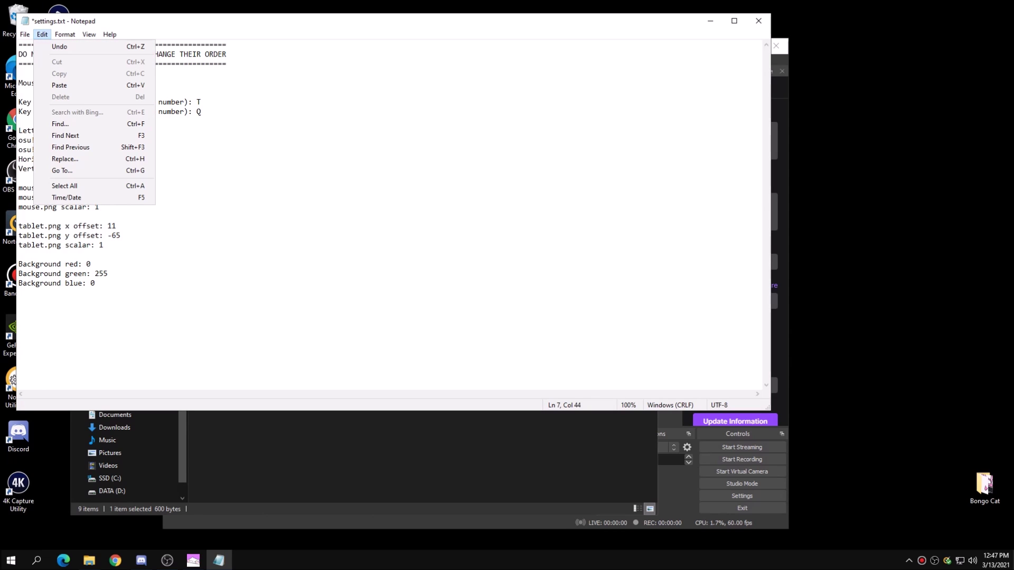
click(42, 34)
click(24, 34)
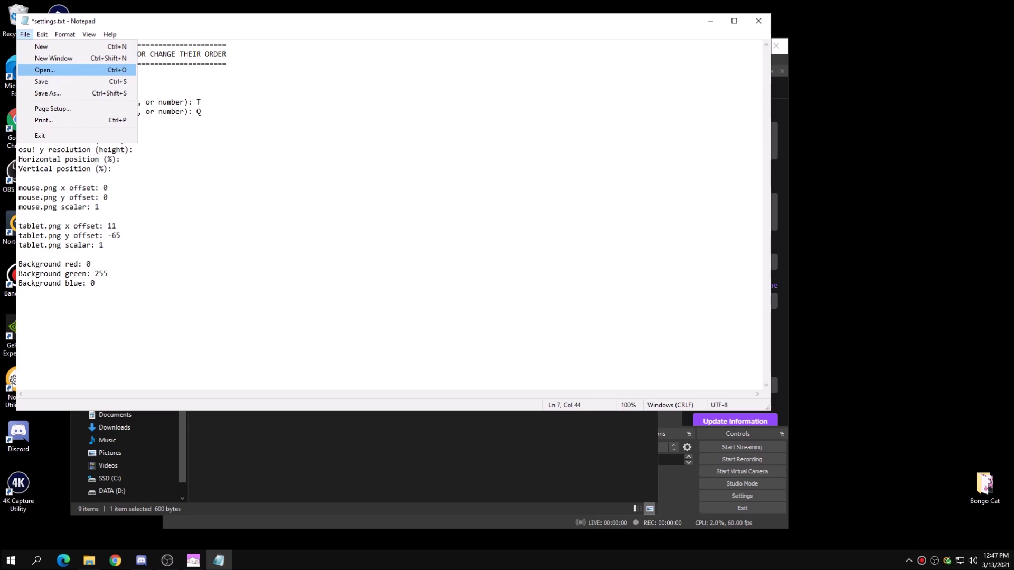
click(41, 81)
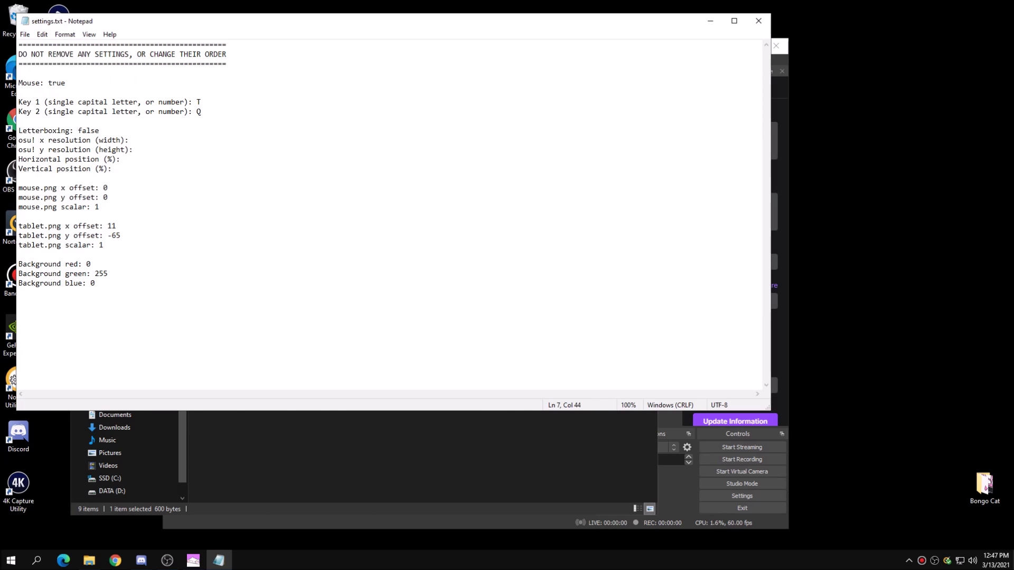
- Close settings.txt and restart Bongo Cat so that it loads the saved settings
click(758, 20)
click(660, 200)
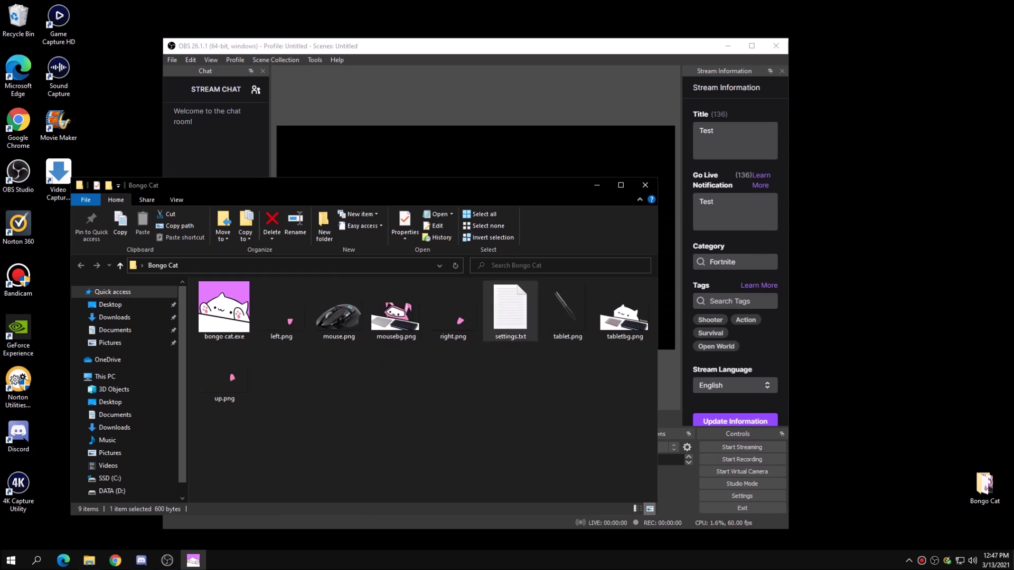
double_click(224, 309)
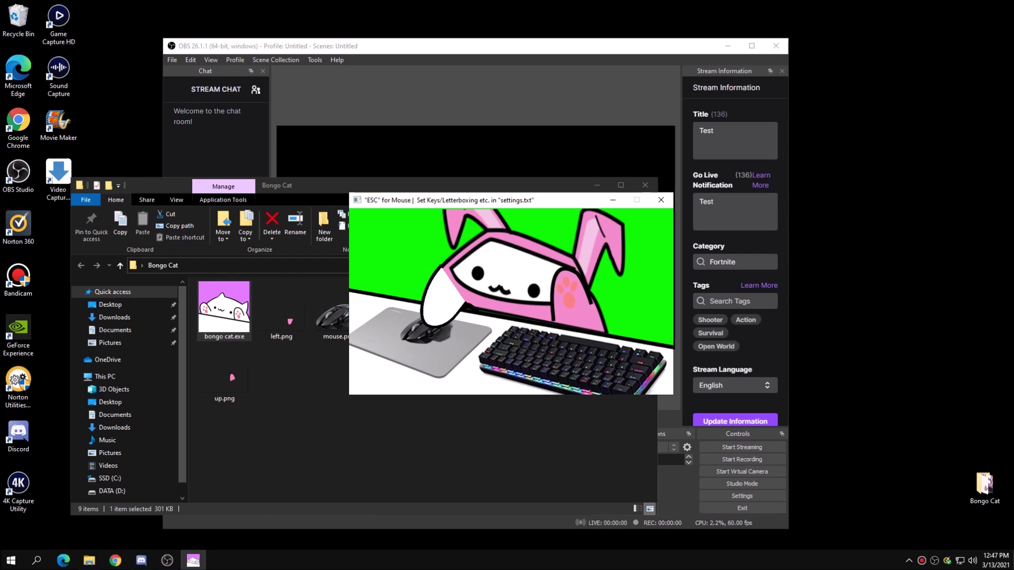
key(z)
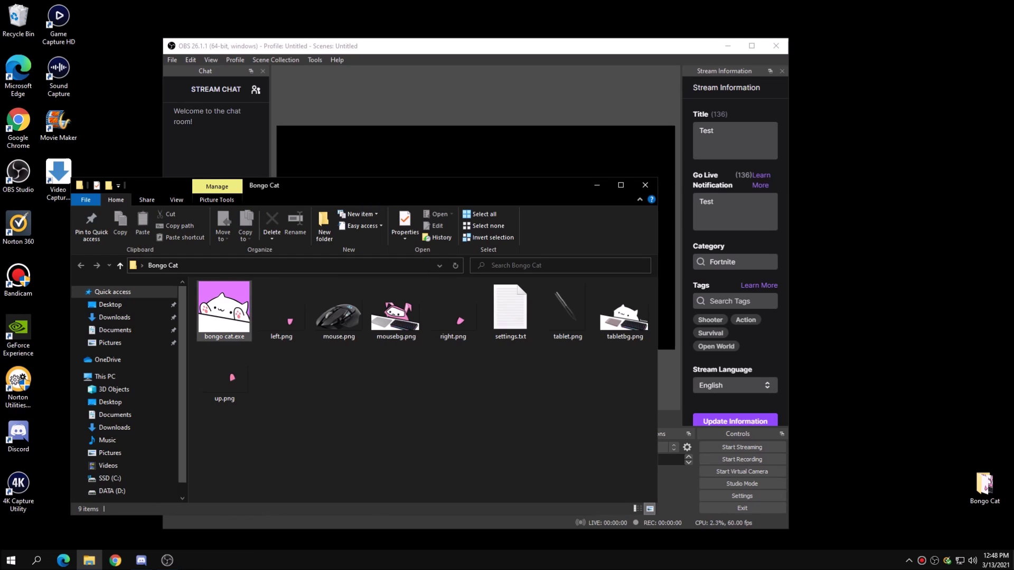
- Launch bongo cat.exe again and minimize the Bongo Cat folder window
double_click(224, 310)
click(317, 412)
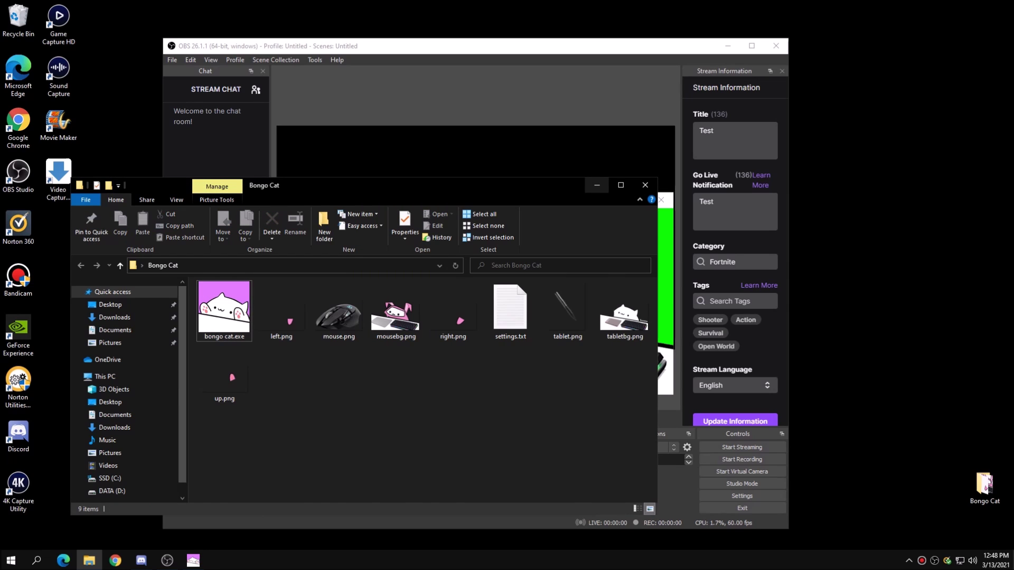
click(597, 184)
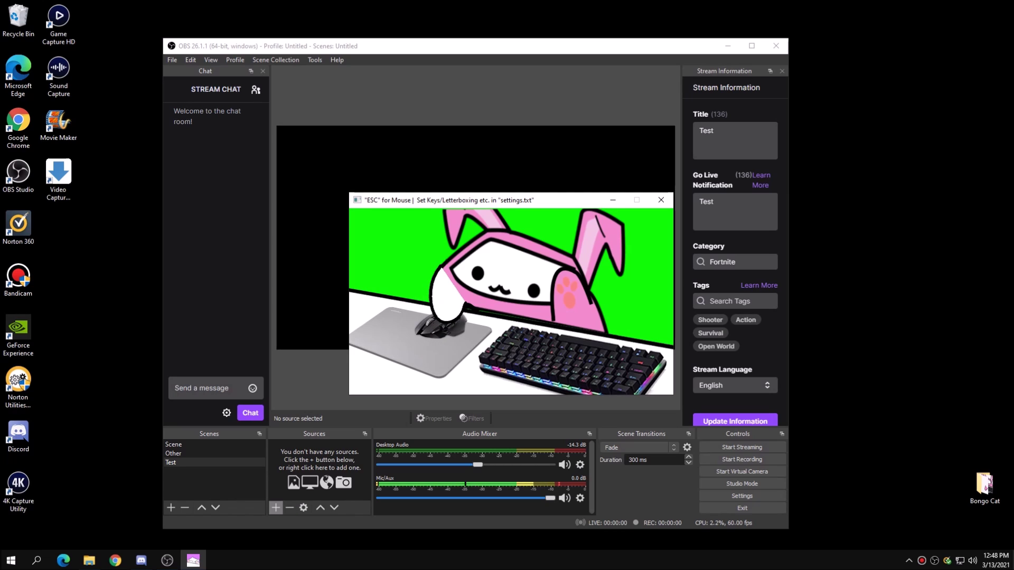
- Add a Window Capture source to the Test scene in OBS that captures the bongo cat.exe window
click(276, 508)
click(276, 507)
click(276, 508)
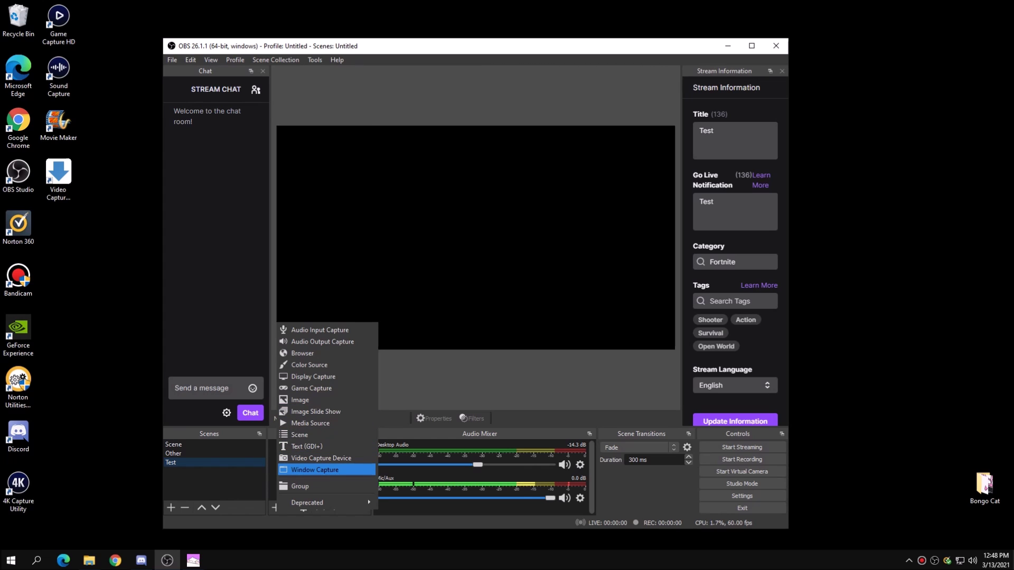
click(314, 469)
click(507, 363)
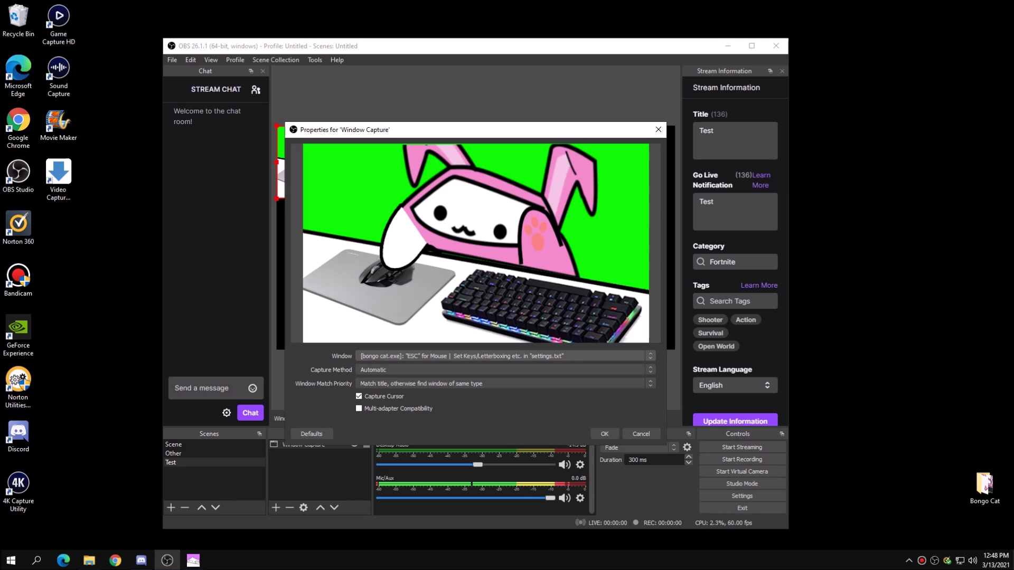
click(504, 356)
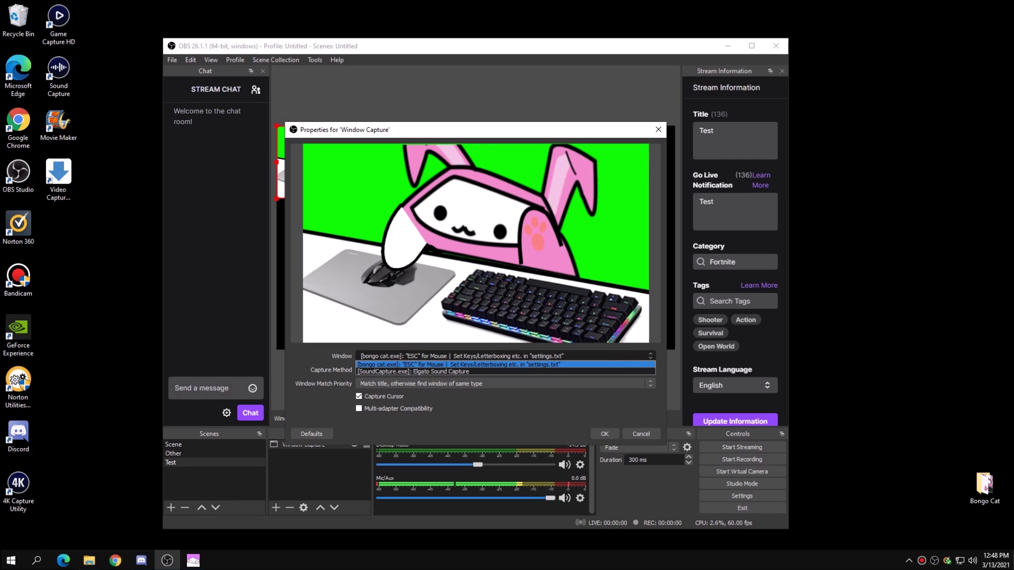
key(Escape)
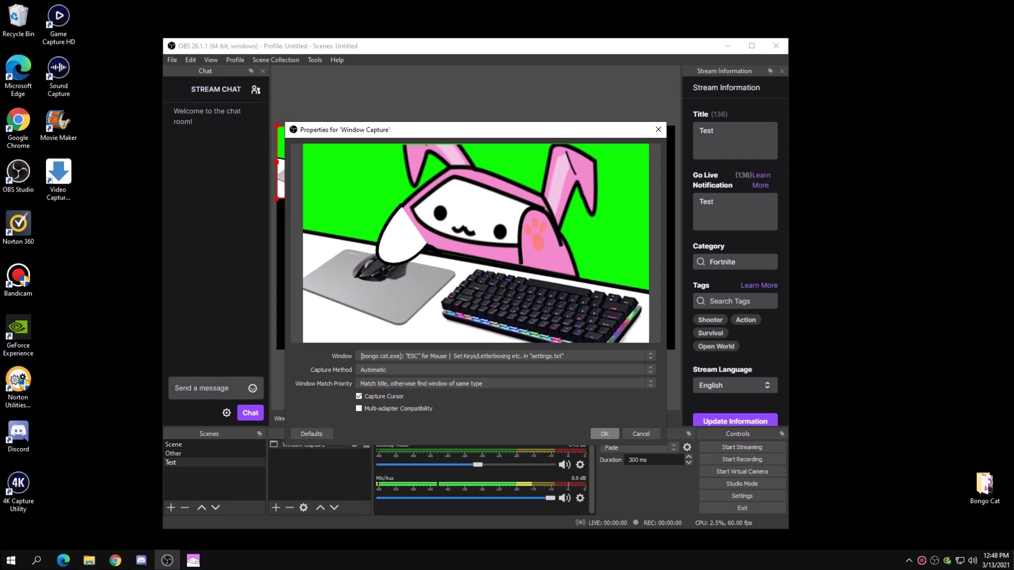
click(604, 433)
- Move the captured cat lower in the preview canvas and scale it down slightly
drag(341, 162, 348, 230)
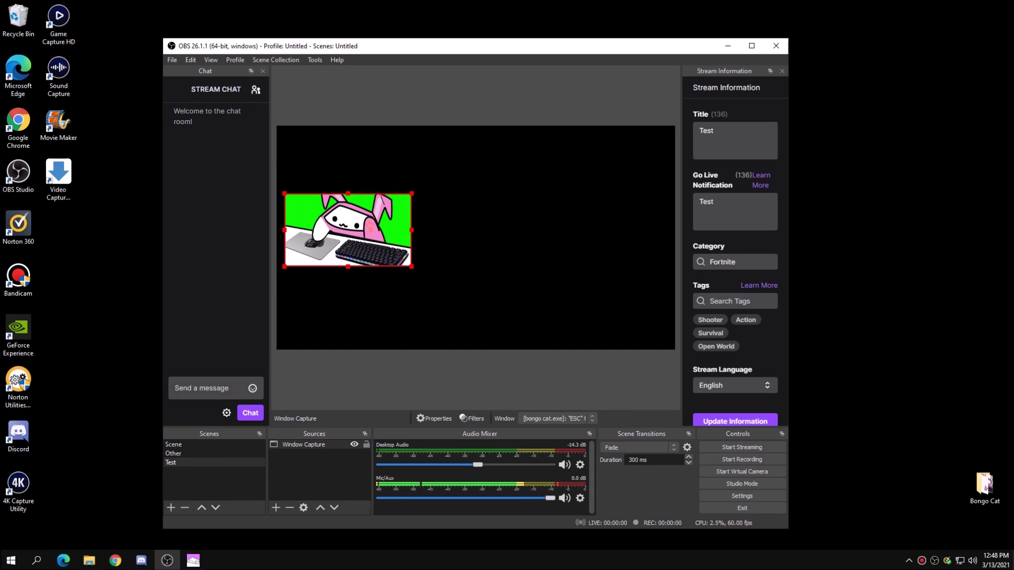
mouse_move(412, 266)
mouse_down()
mouse_move(421, 275)
mouse_move(398, 259)
mouse_up()
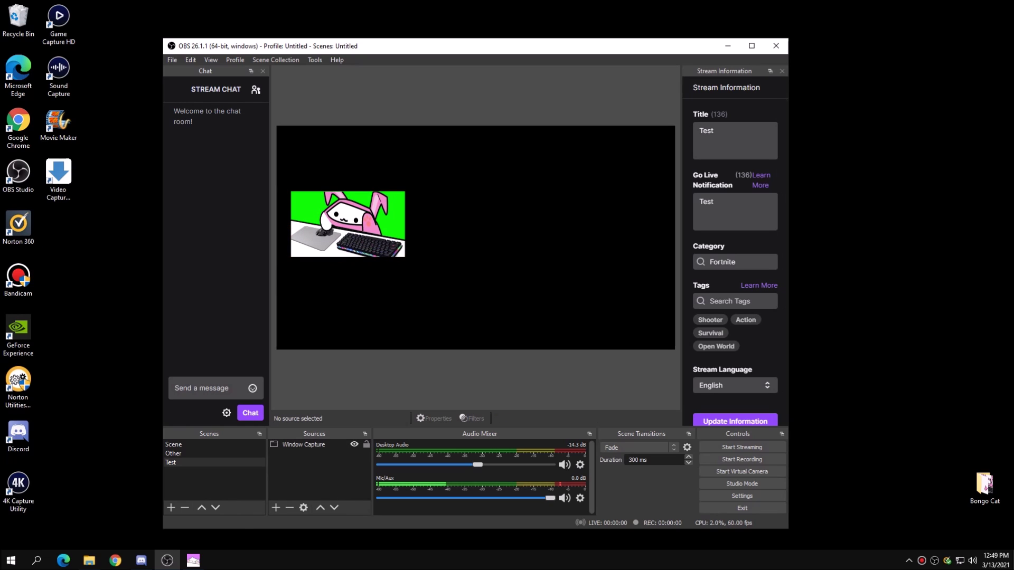
- Show the Bongo Cat window over OBS to compare it with the captured source, and return to OBS
mouse_move(192, 560)
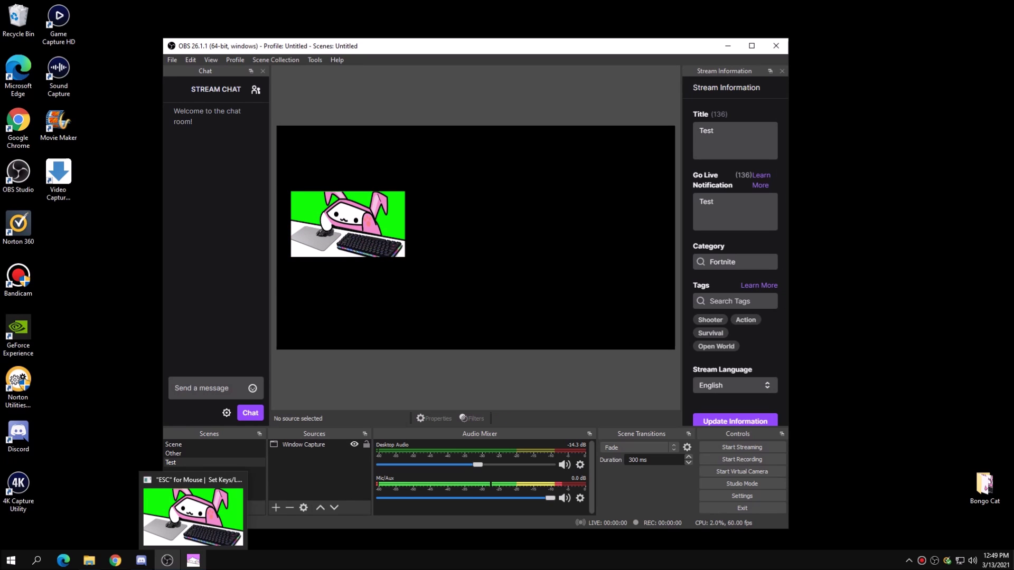
click(193, 515)
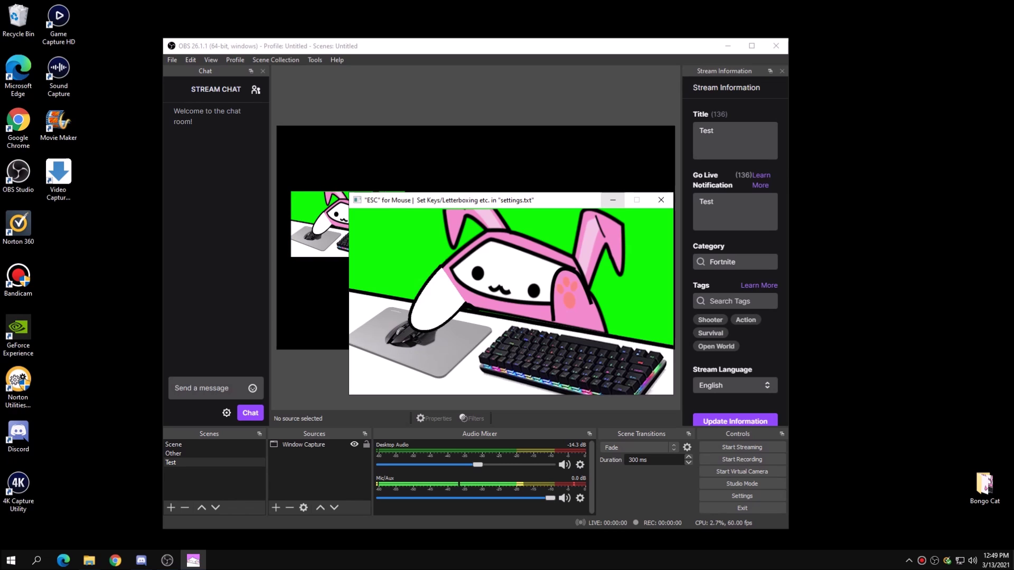
click(613, 200)
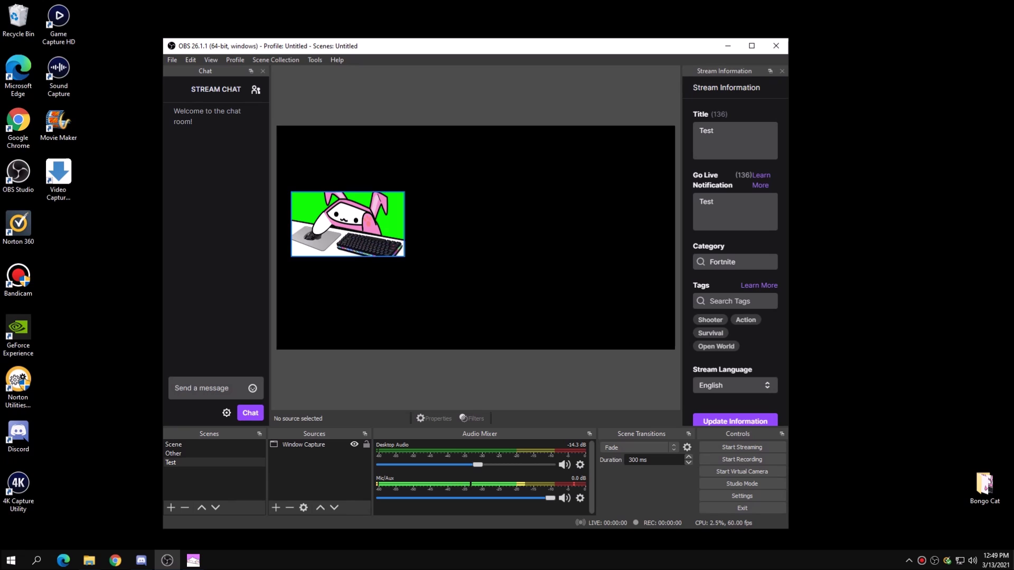
click(193, 561)
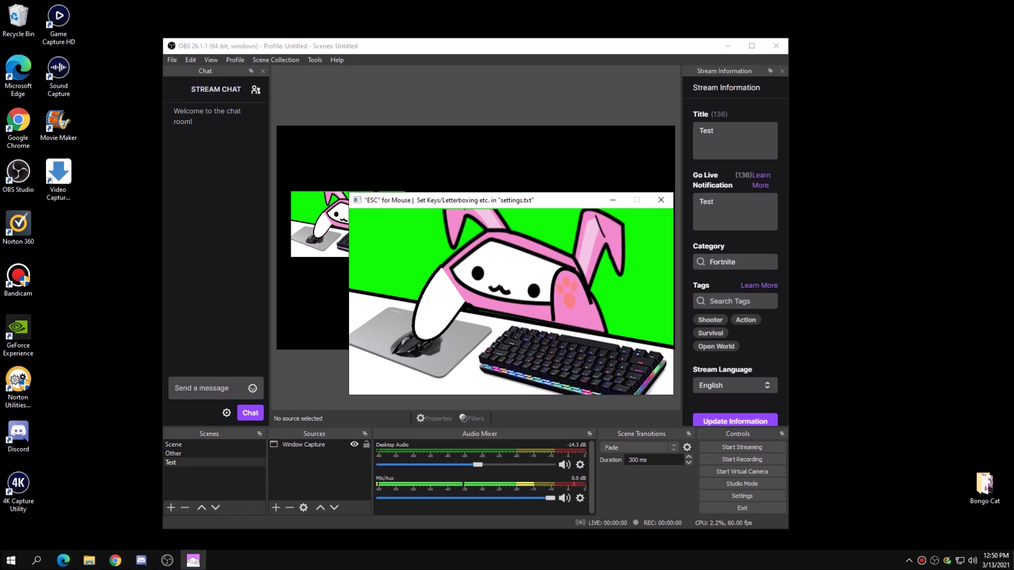
key(alt+Tab)
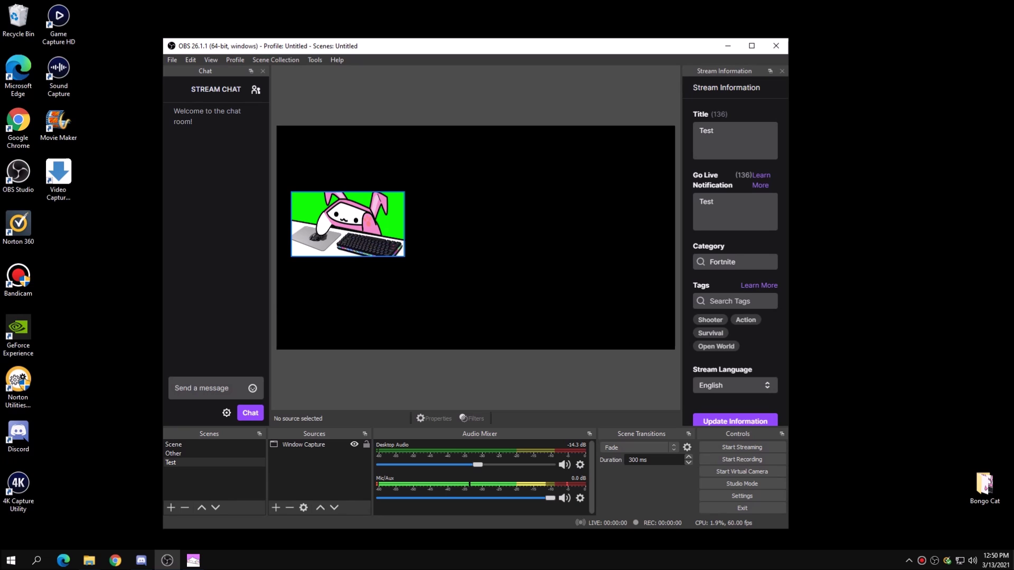
- Add a Chroma Key filter with the Green key color to the Window Capture source and nudge the source slightly in the preview
right_click(308, 444)
click(327, 429)
click(307, 459)
right_click(307, 444)
click(307, 459)
right_click(313, 168)
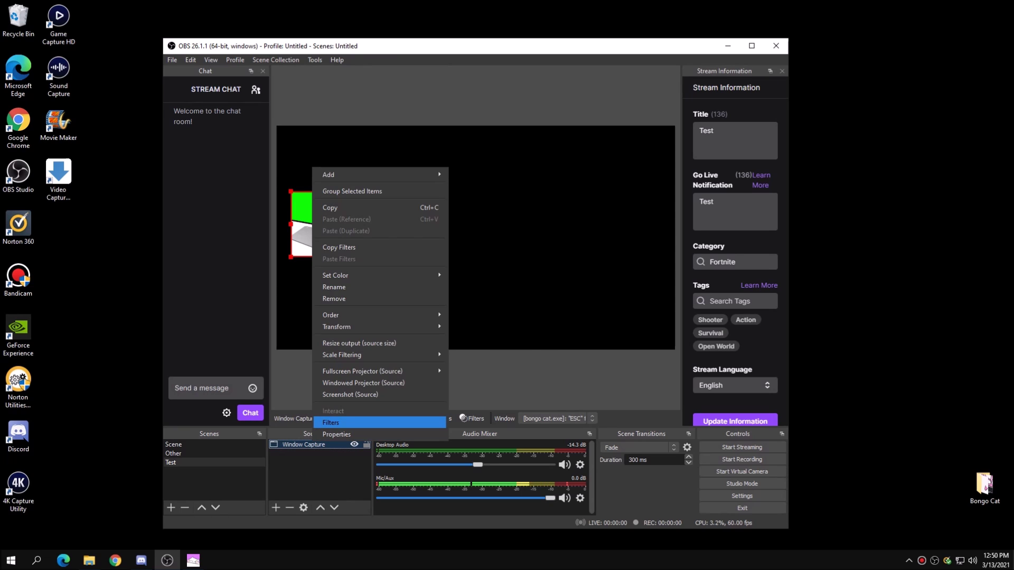
click(330, 422)
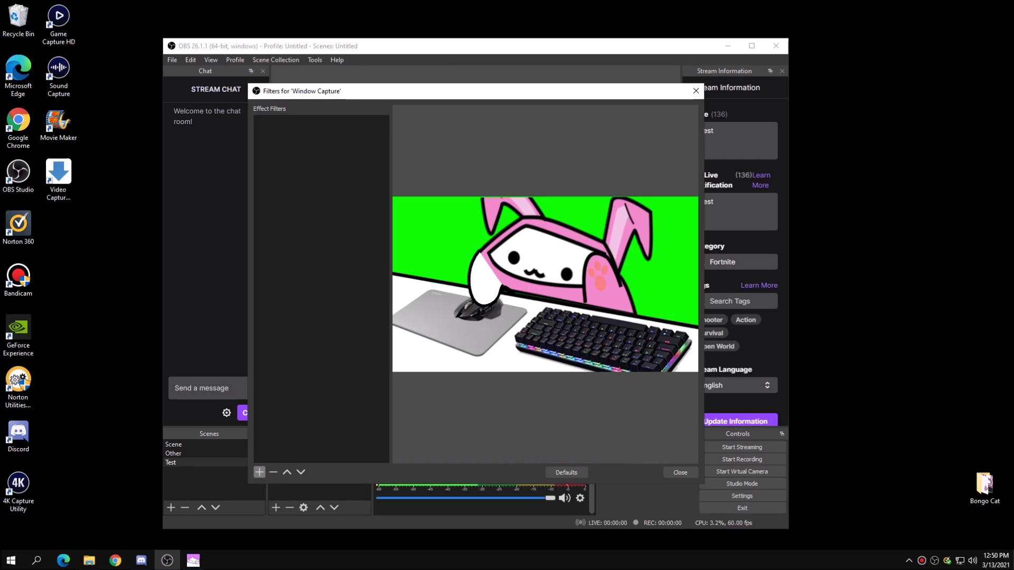
click(259, 473)
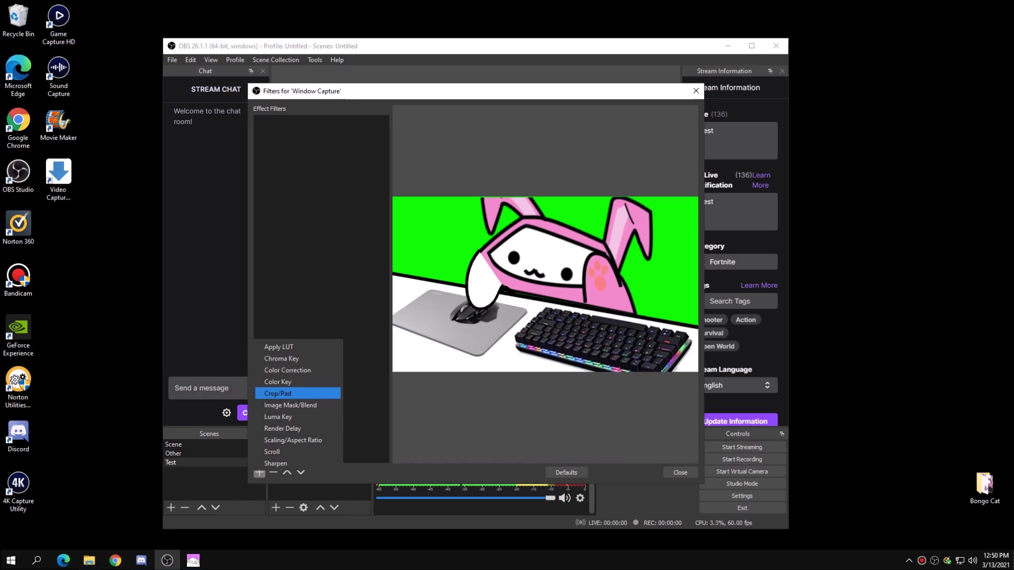
click(281, 359)
key(Return)
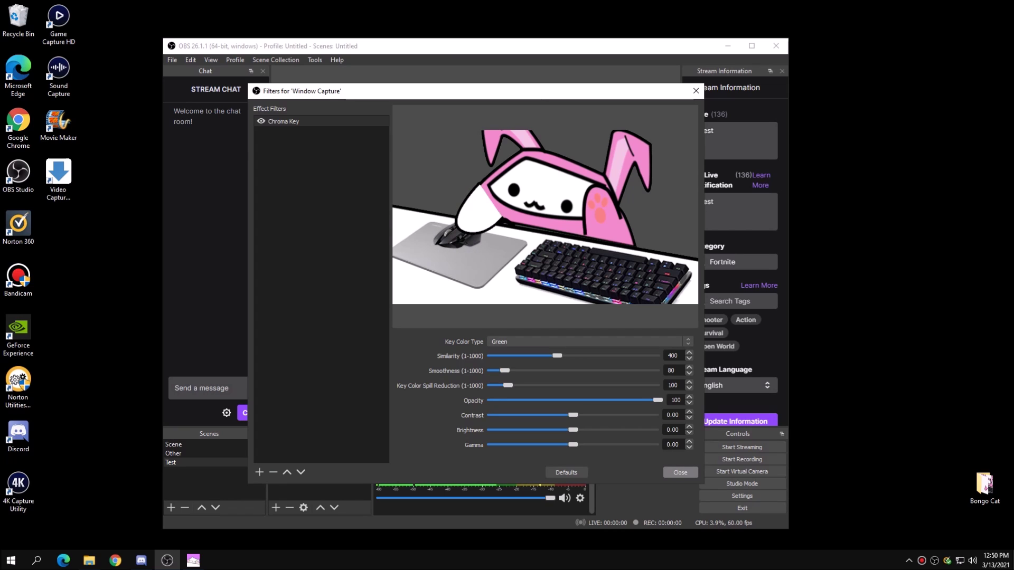
click(680, 472)
mouse_move(320, 226)
mouse_down()
mouse_move(419, 314)
mouse_move(337, 215)
mouse_move(298, 231)
mouse_move(331, 243)
mouse_move(314, 229)
mouse_move(322, 238)
mouse_move(298, 236)
mouse_move(307, 237)
mouse_up()
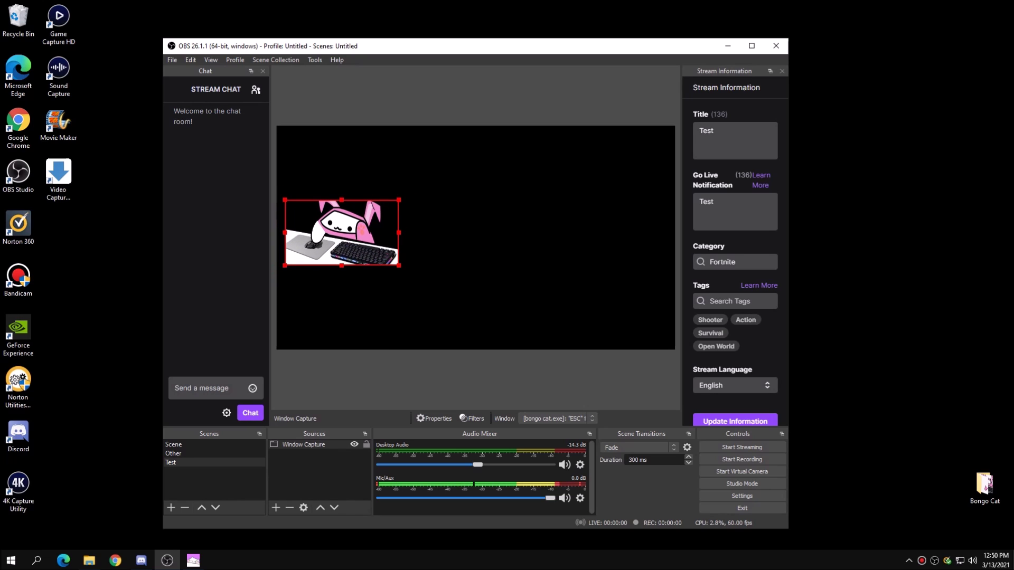
- Remove the Window Capture source from the Test scene
right_click(312, 171)
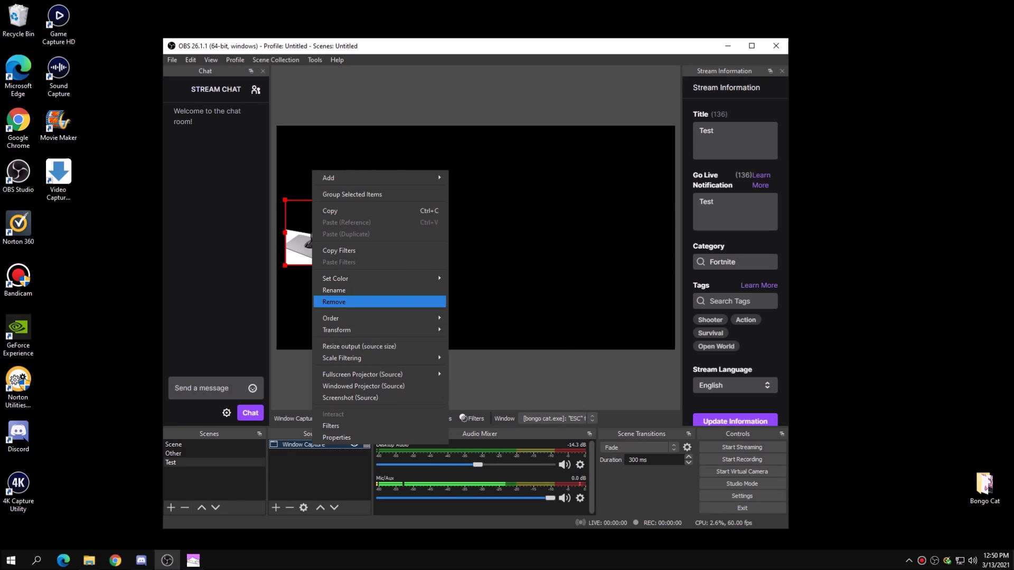
click(333, 302)
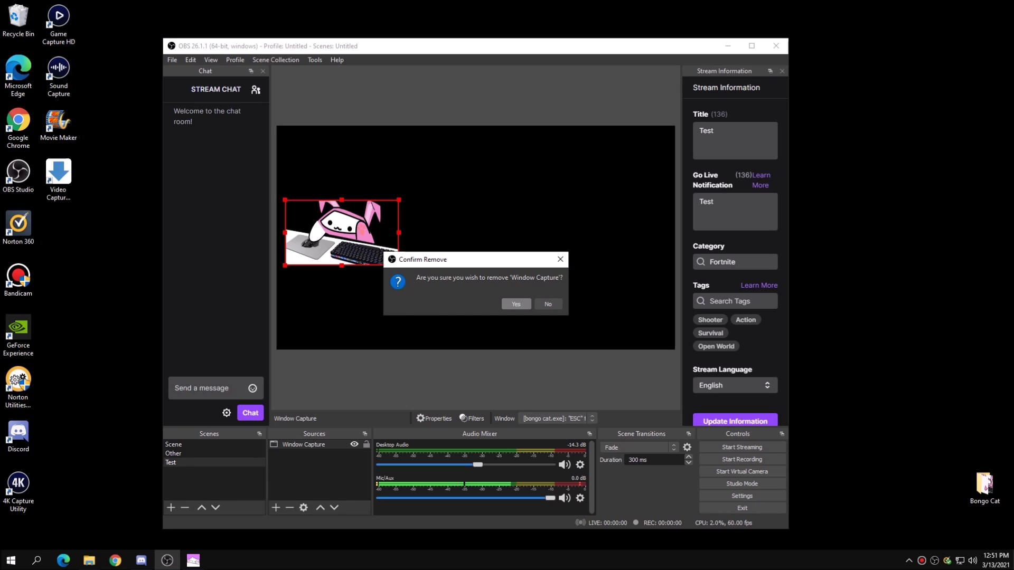
click(516, 304)
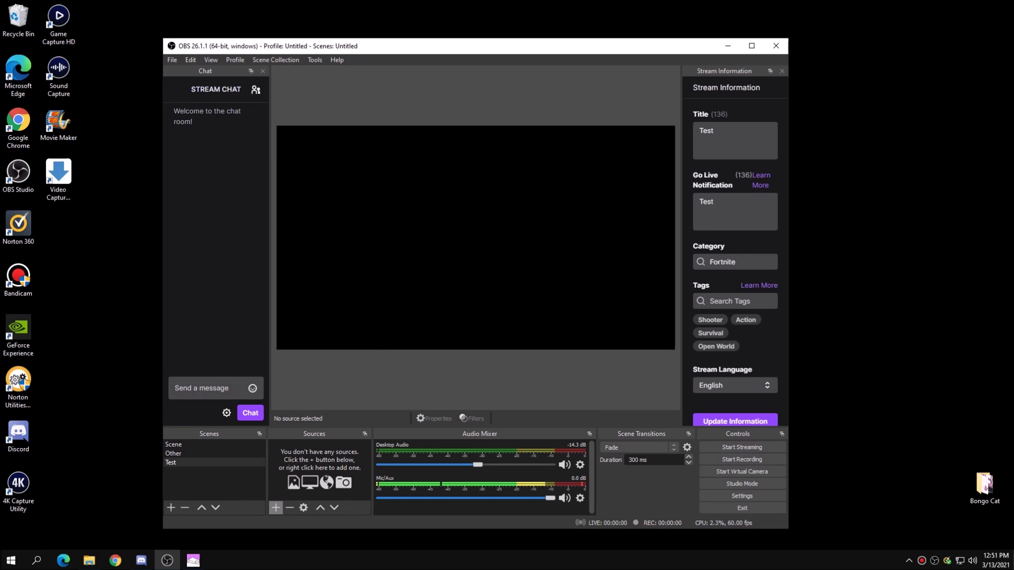
- Add a Game Capture source in Capture specific window mode for the bongo cat.exe window and move it to mid-height near the canvas's left edge
click(276, 508)
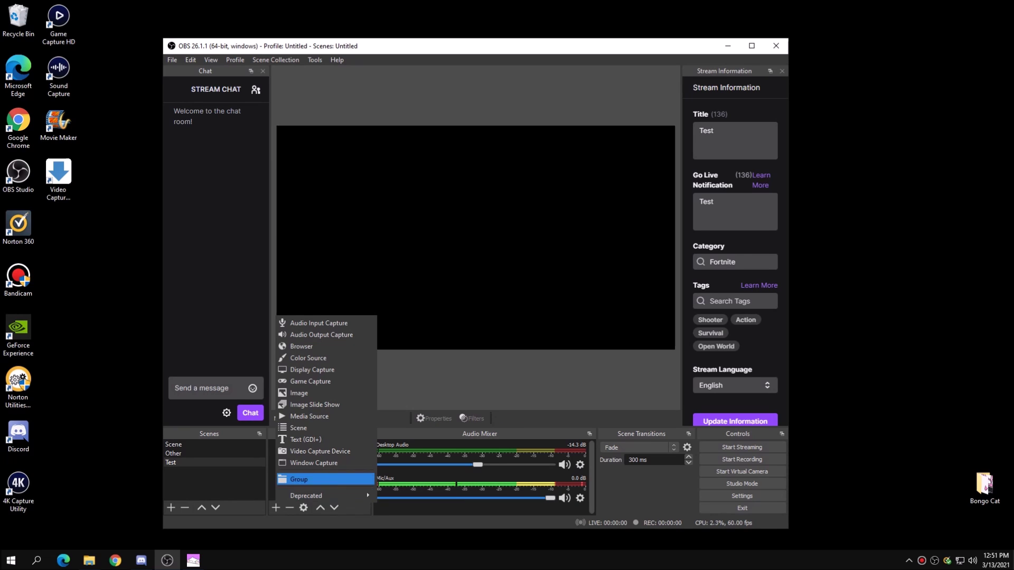
key(Return)
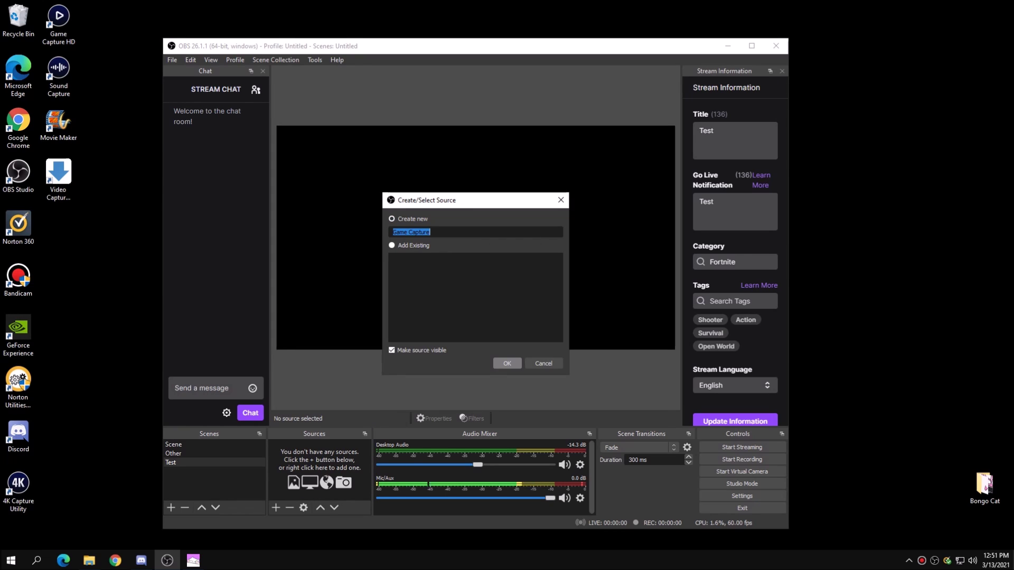
click(506, 364)
click(486, 349)
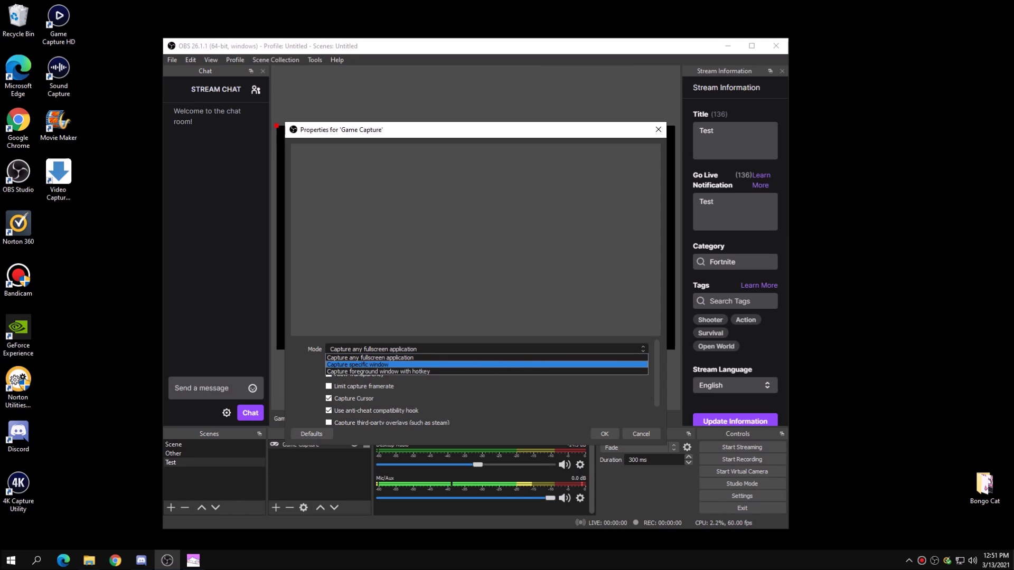
click(486, 364)
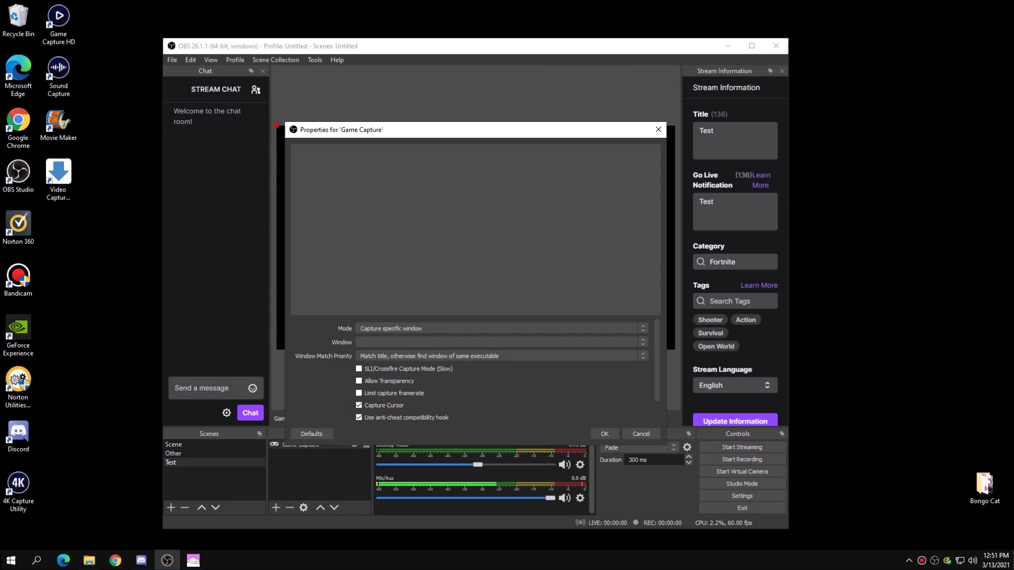
click(501, 342)
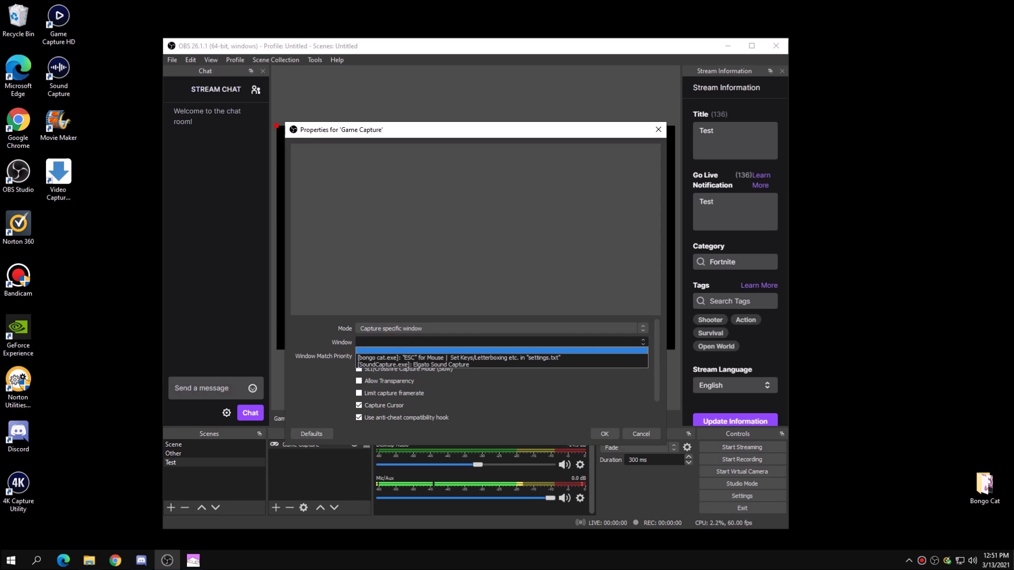
click(459, 358)
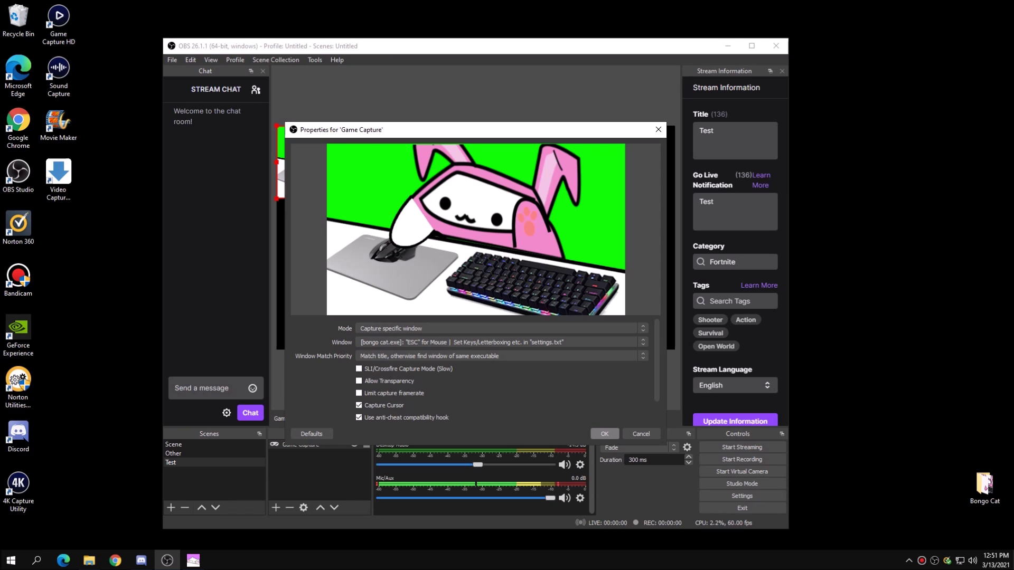
click(605, 434)
drag(340, 198, 356, 228)
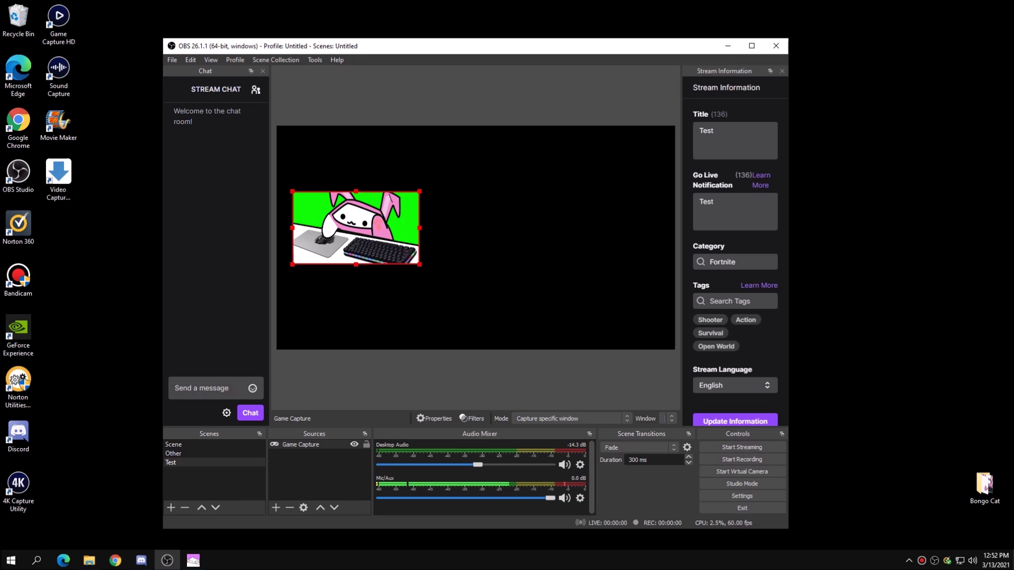
- Add a Chroma Key filter with the default name and settings to the Game Capture source
right_click(311, 167)
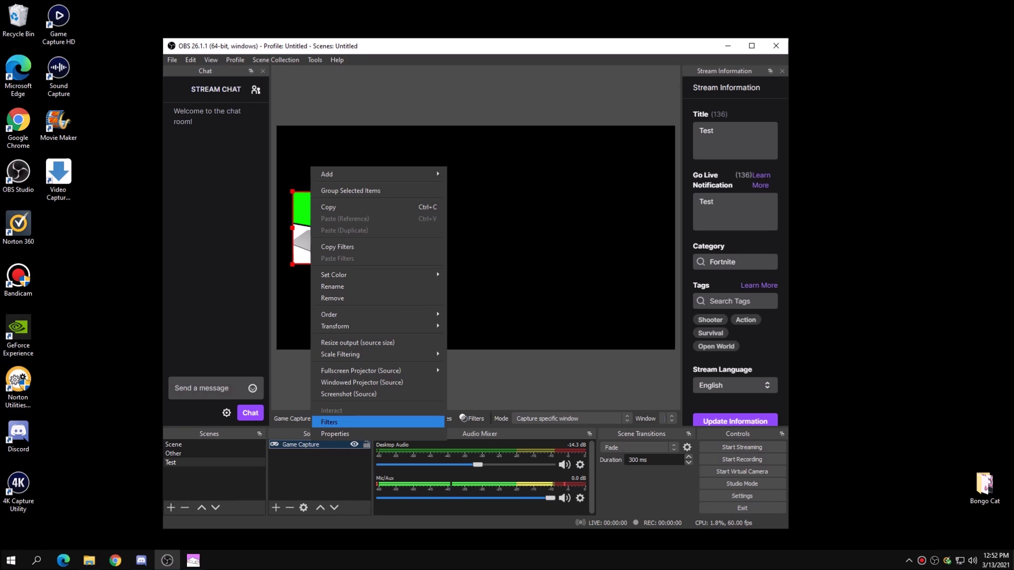
click(338, 422)
click(260, 472)
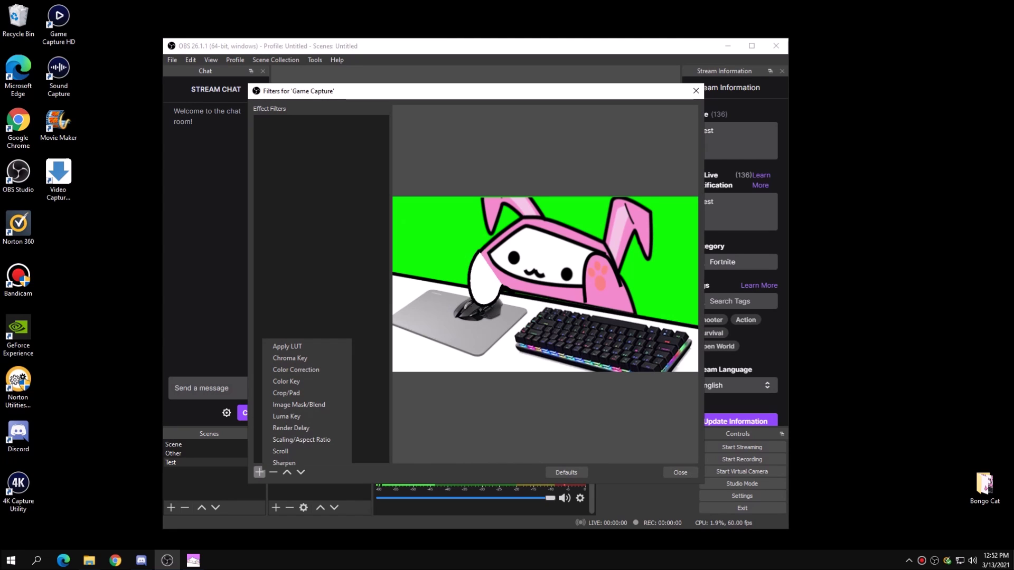
click(285, 358)
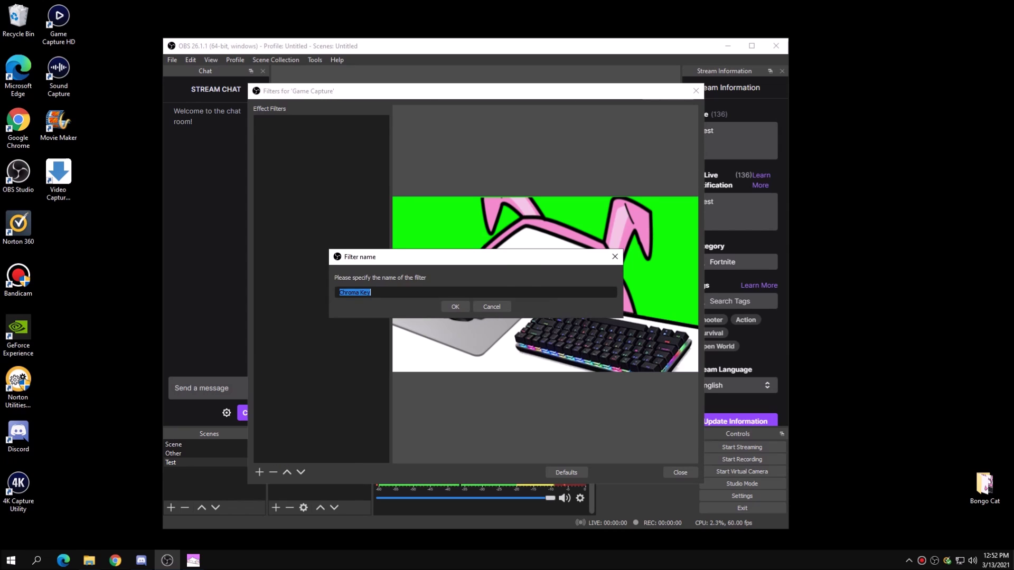
click(455, 303)
click(680, 472)
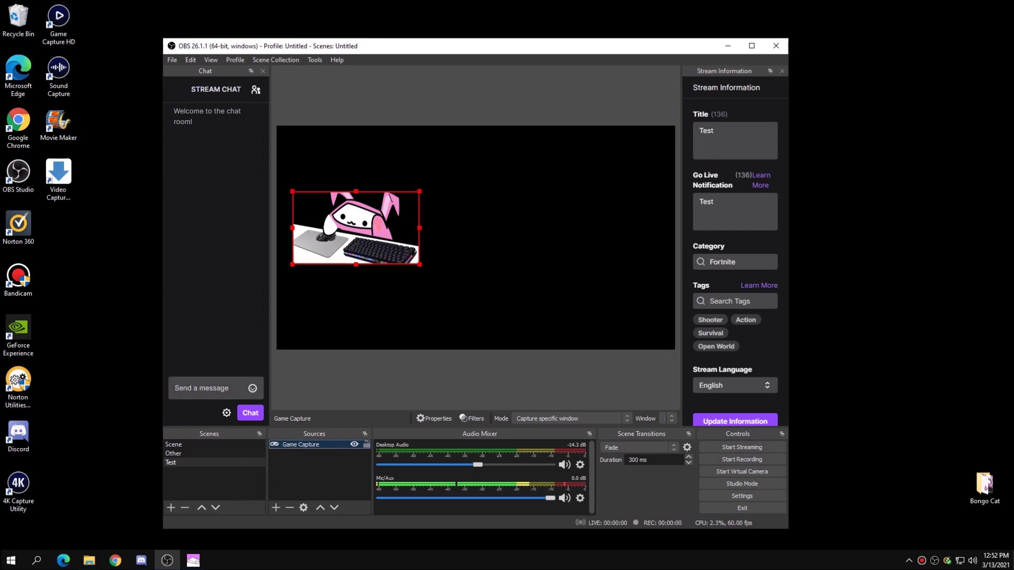